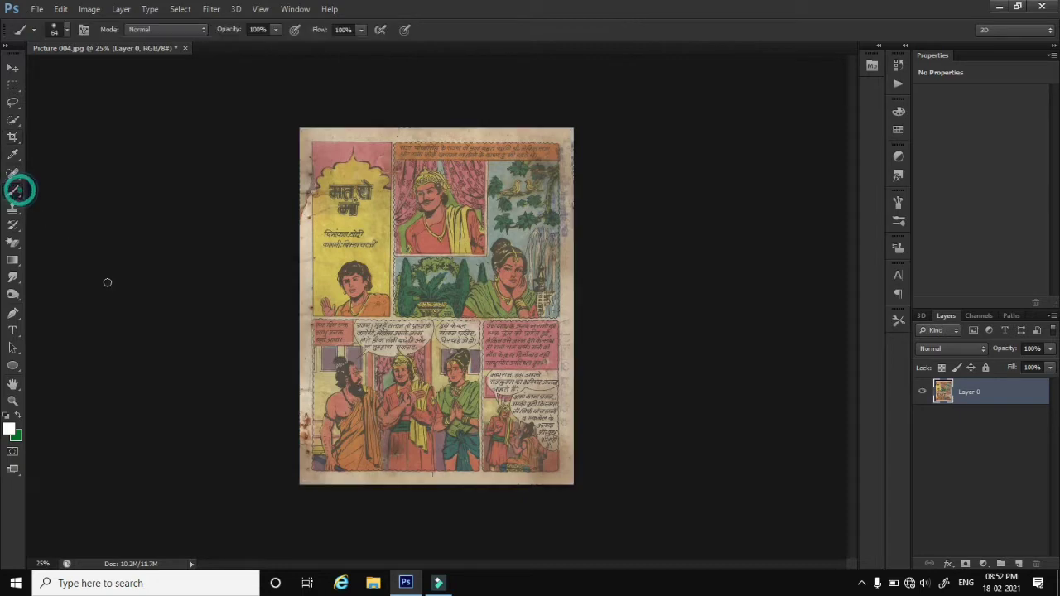
# Set up a white brush at 152 px with 0% hardness and Overlay mode
pyautogui.click(12, 430)
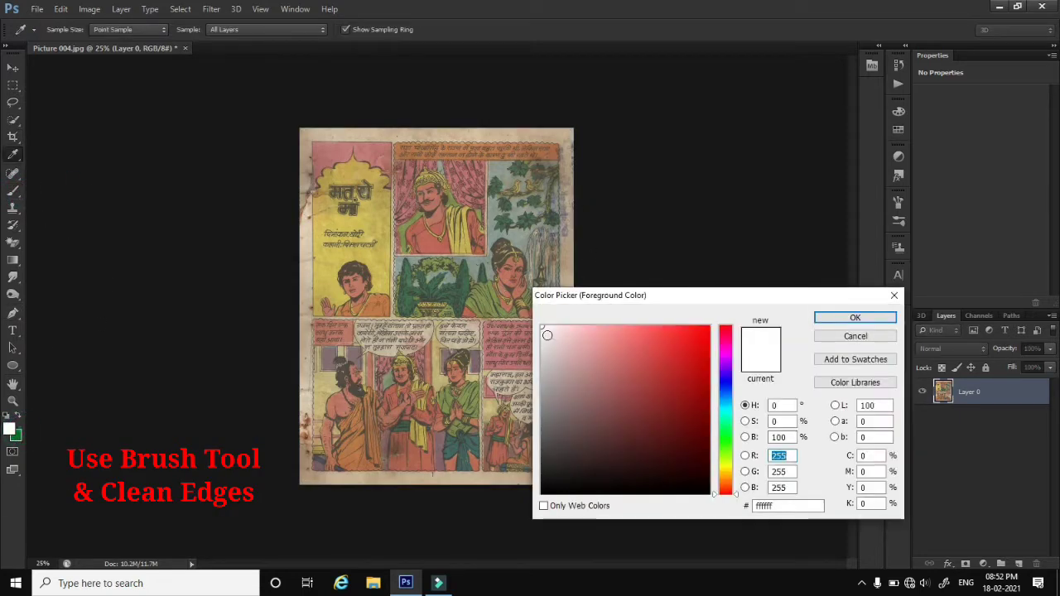
pyautogui.click(820, 319)
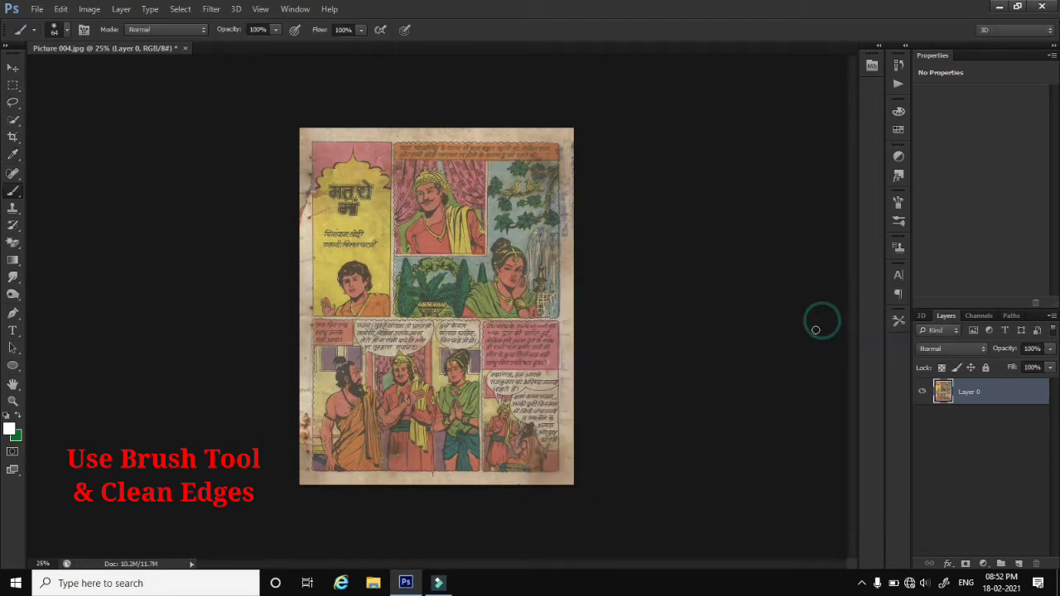
pyautogui.rightClick(369, 198)
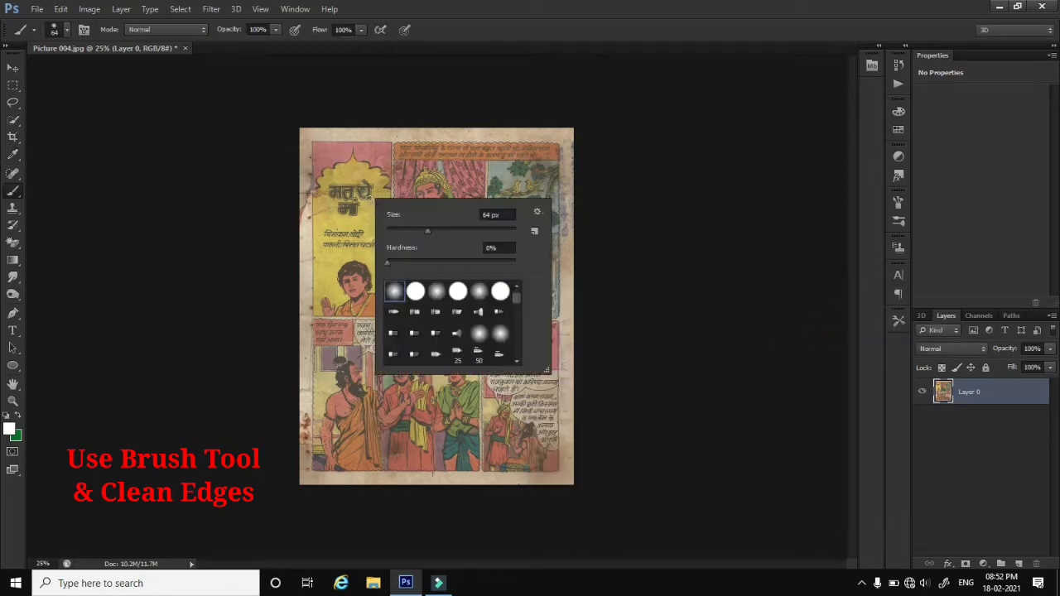
pyautogui.moveTo(429, 229); pyautogui.dragTo(467, 236)
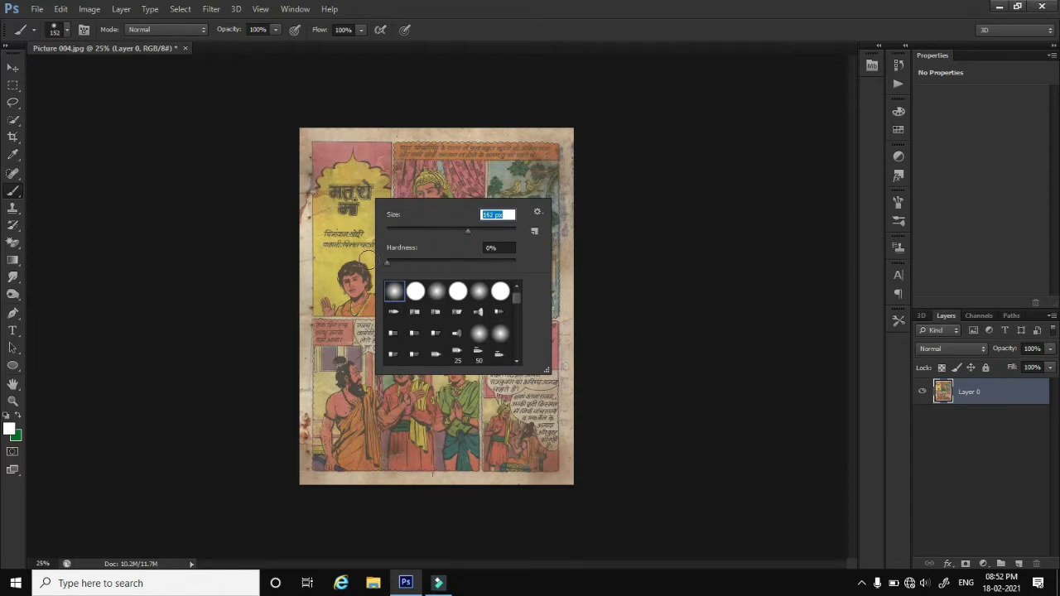
pyautogui.moveTo(389, 264); pyautogui.dragTo(384, 265)
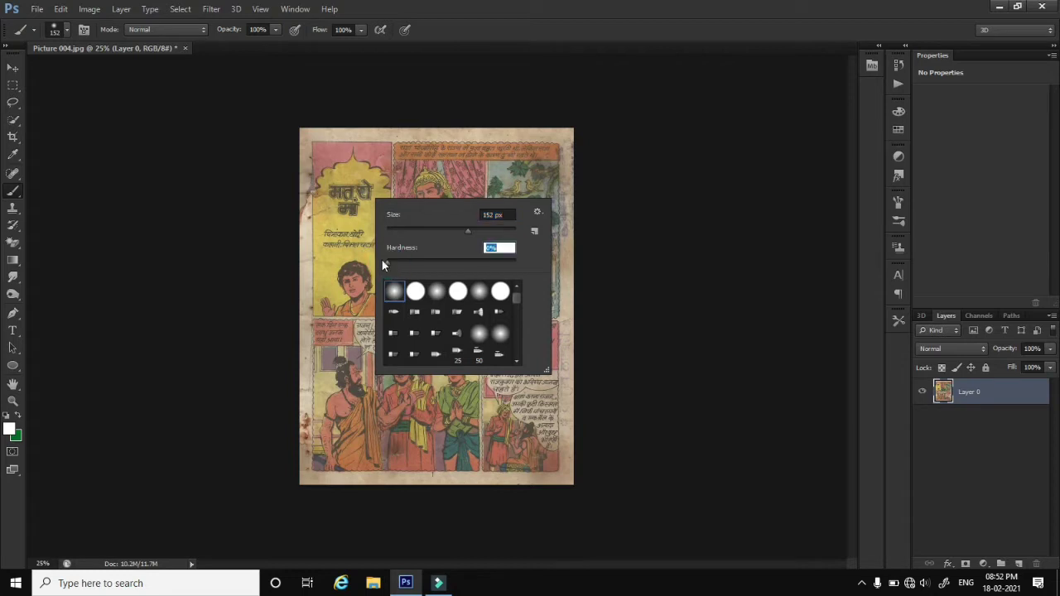
pyautogui.click(219, 50)
pyautogui.click(177, 29)
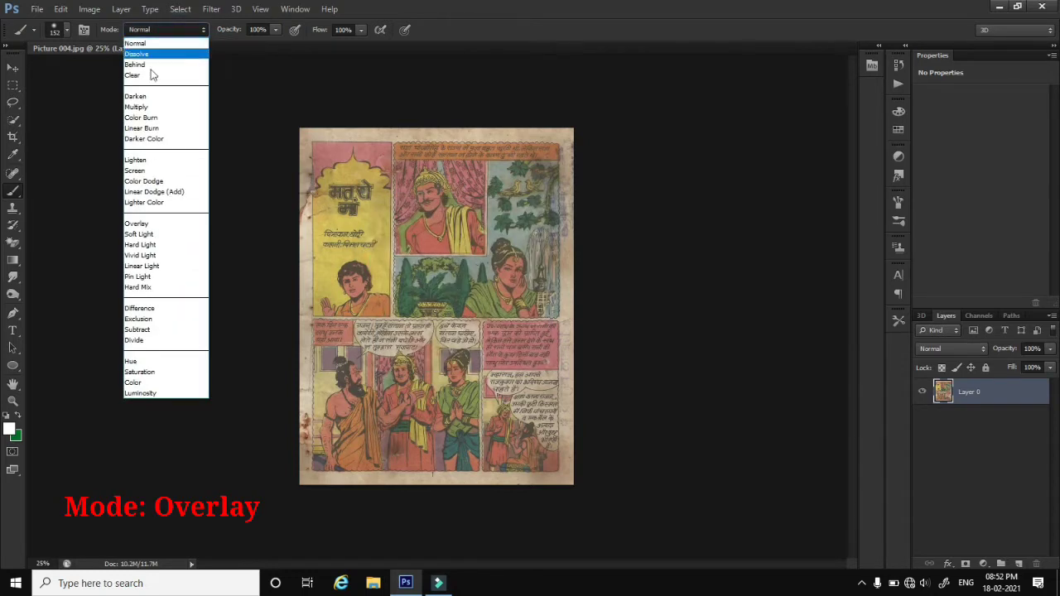
pyautogui.click(137, 225)
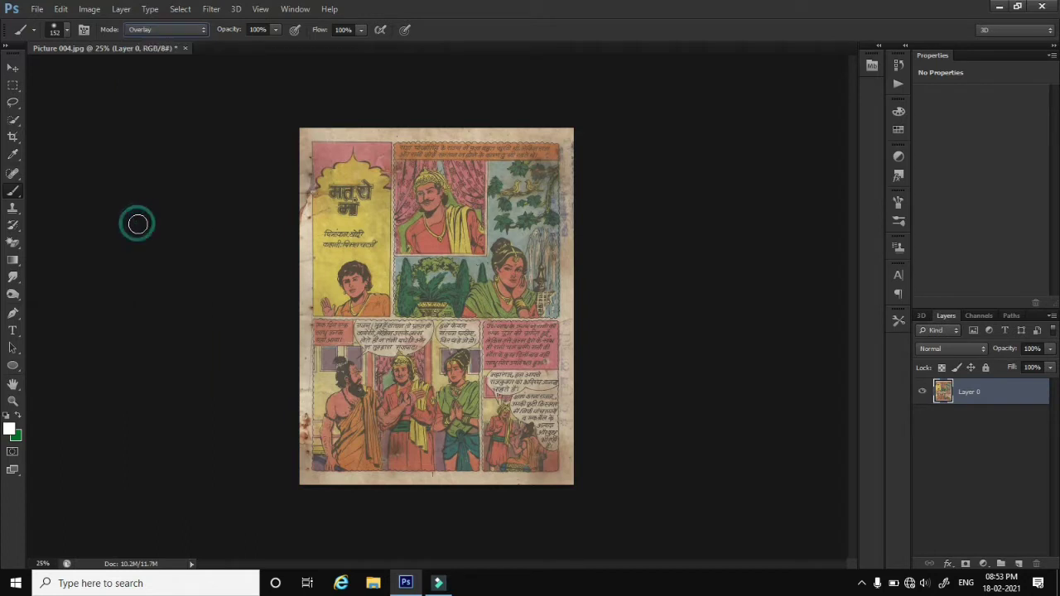
# Paint the yellowed margins on all four sides of the comic page white with the Overlay brush
pyautogui.click(12, 401)
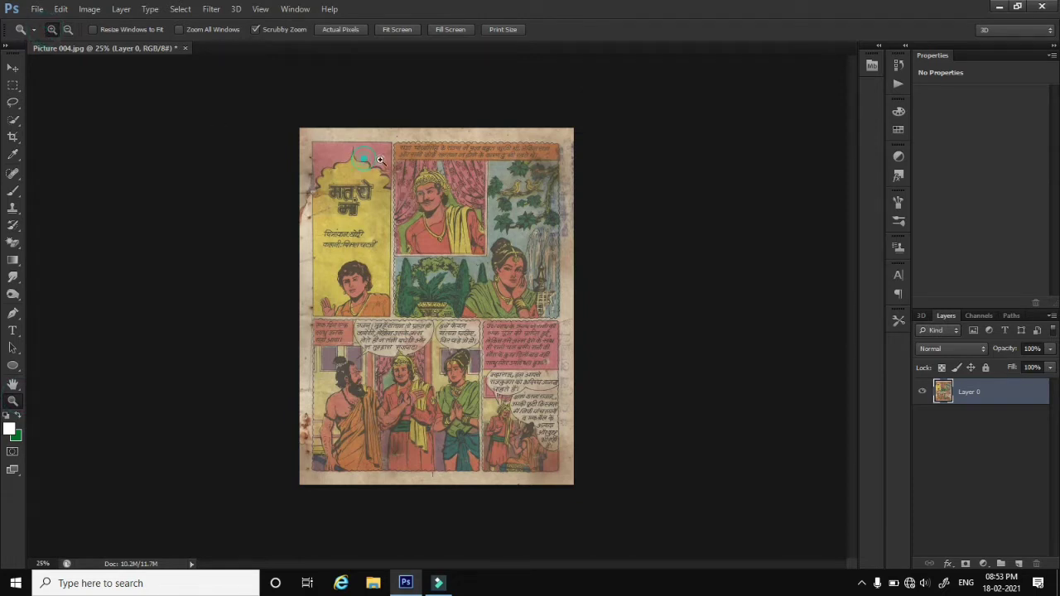
pyautogui.click(428, 85)
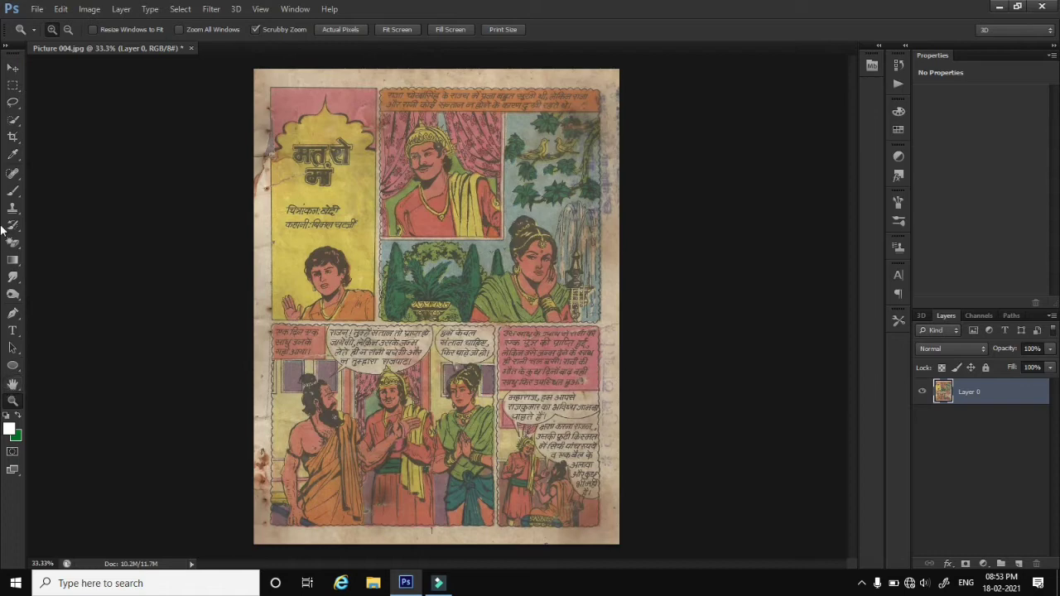
pyautogui.click(13, 194)
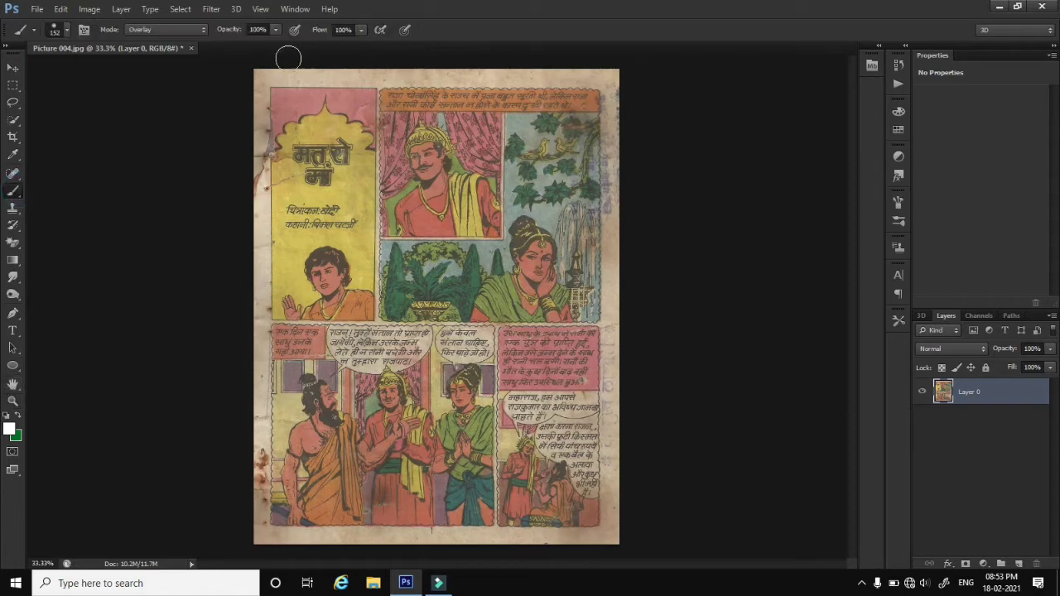
pyautogui.moveTo(254, 71); pyautogui.dragTo(654, 63)
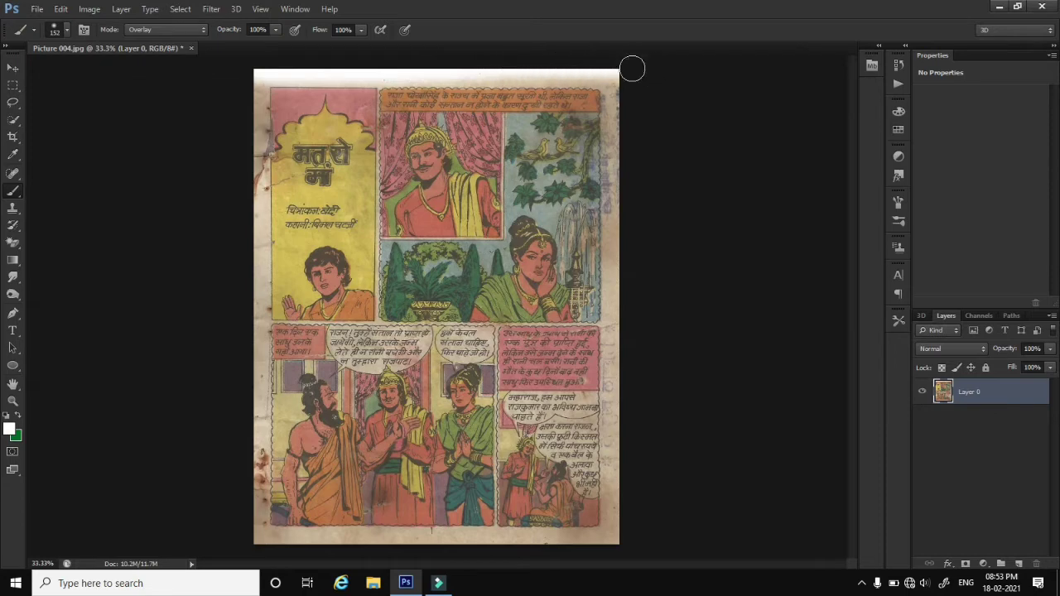
pyautogui.moveTo(462, 75)
pyautogui.mouseDown()
pyautogui.moveTo(511, 66)
pyautogui.moveTo(632, 76)
pyautogui.mouseUp()
pyautogui.moveTo(251, 72)
pyautogui.mouseDown()
pyautogui.moveTo(251, 551)
pyautogui.moveTo(254, 450)
pyautogui.moveTo(254, 539)
pyautogui.moveTo(459, 546)
pyautogui.moveTo(383, 549)
pyautogui.moveTo(503, 539)
pyautogui.moveTo(599, 552)
pyautogui.moveTo(550, 549)
pyautogui.moveTo(651, 525)
pyautogui.mouseUp()
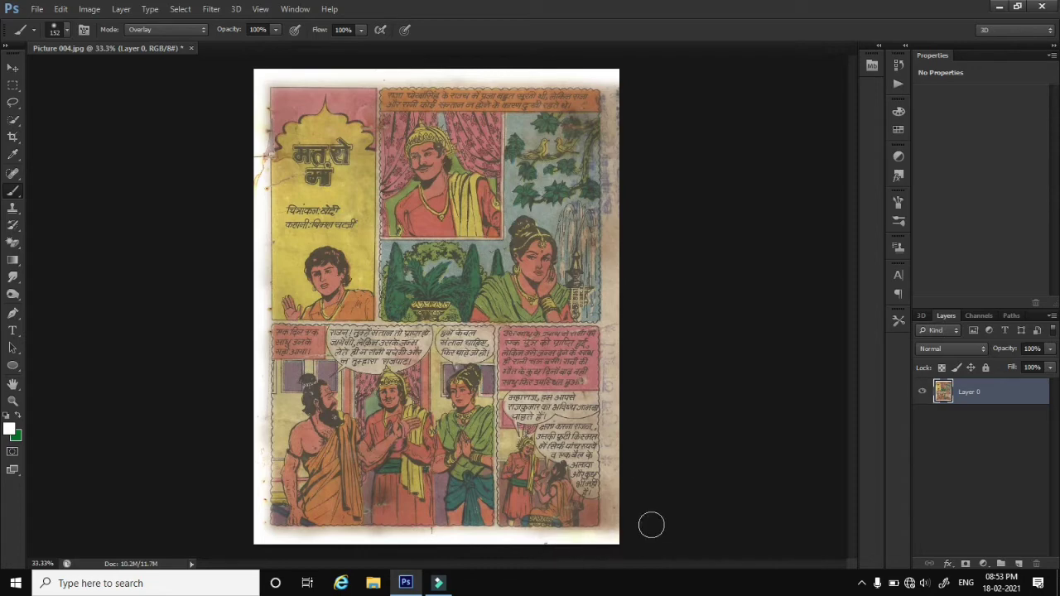
pyautogui.moveTo(610, 134)
pyautogui.mouseDown()
pyautogui.moveTo(618, 80)
pyautogui.moveTo(622, 234)
pyautogui.moveTo(630, 88)
pyautogui.moveTo(623, 203)
pyautogui.moveTo(615, 107)
pyautogui.moveTo(621, 246)
pyautogui.moveTo(622, 149)
pyautogui.moveTo(623, 237)
pyautogui.moveTo(611, 510)
pyautogui.moveTo(617, 489)
pyautogui.moveTo(622, 558)
pyautogui.mouseUp()
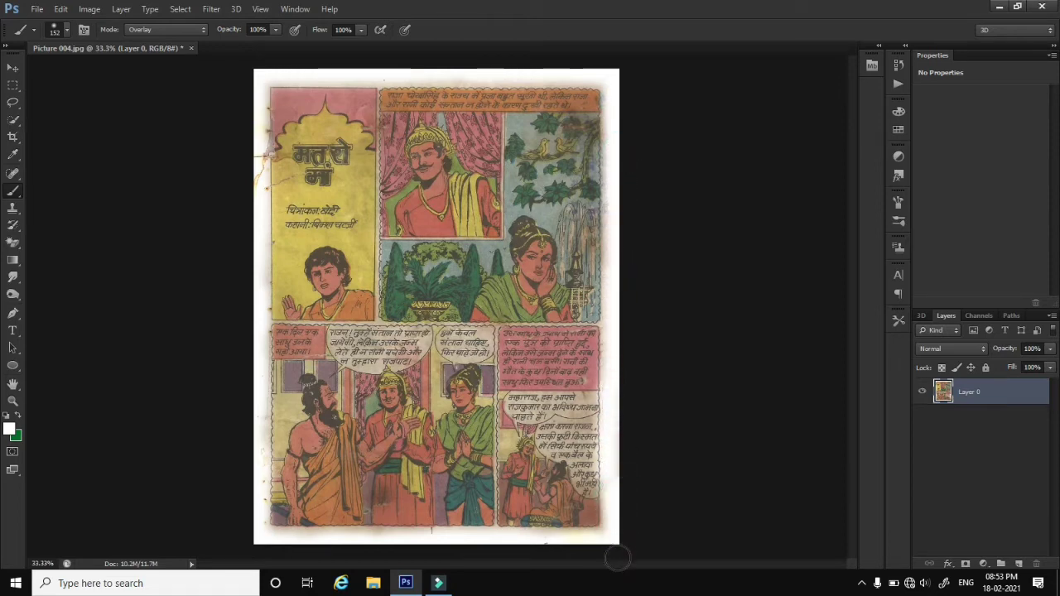
pyautogui.moveTo(622, 227); pyautogui.dragTo(621, 290)
pyautogui.moveTo(623, 118); pyautogui.dragTo(624, 157)
# Try to paint out the brown crack in the margin beside the title panel, and undo the stroke
pyautogui.moveTo(274, 170)
pyautogui.mouseDown()
pyautogui.moveTo(260, 154)
pyautogui.moveTo(248, 172)
pyautogui.mouseUp()
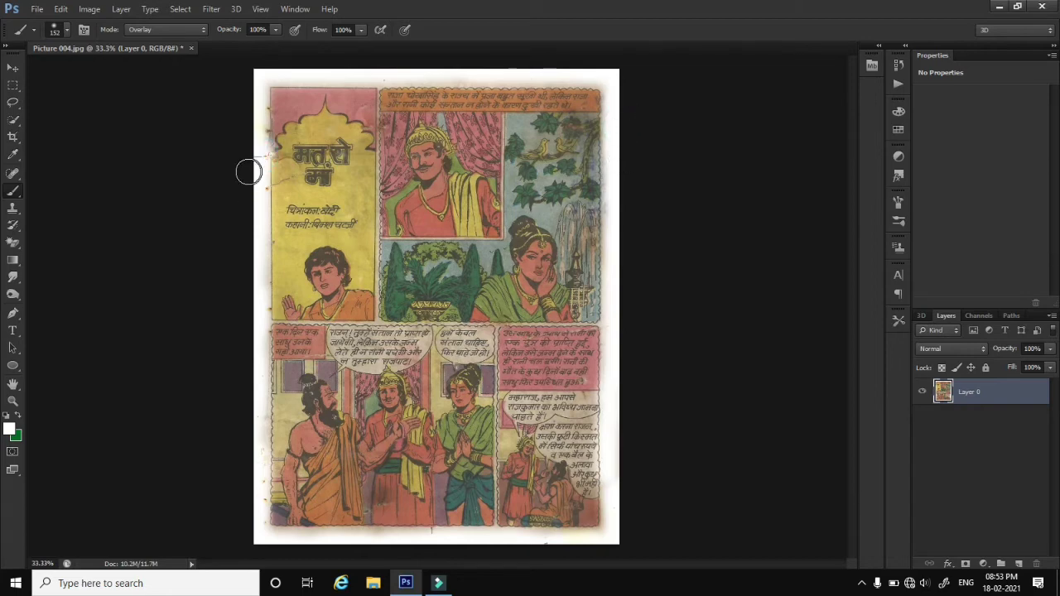
pyautogui.click(61, 9)
pyautogui.click(75, 50)
pyautogui.click(249, 142)
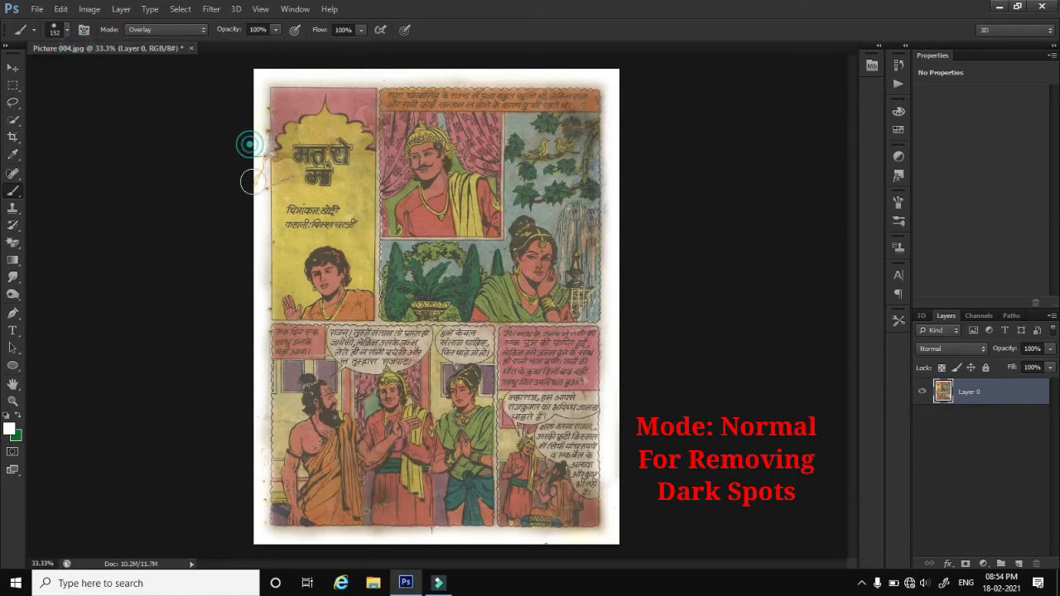
# Switch the brush to Normal mode and paint over the remaining dark spots along the page's left margin
pyautogui.click(169, 31)
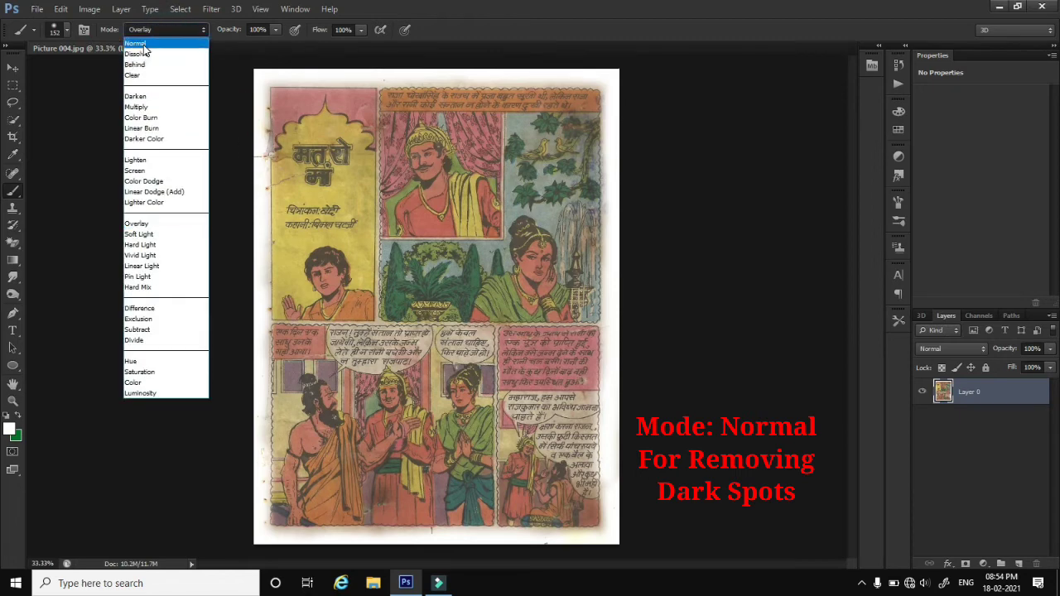
pyautogui.click(141, 42)
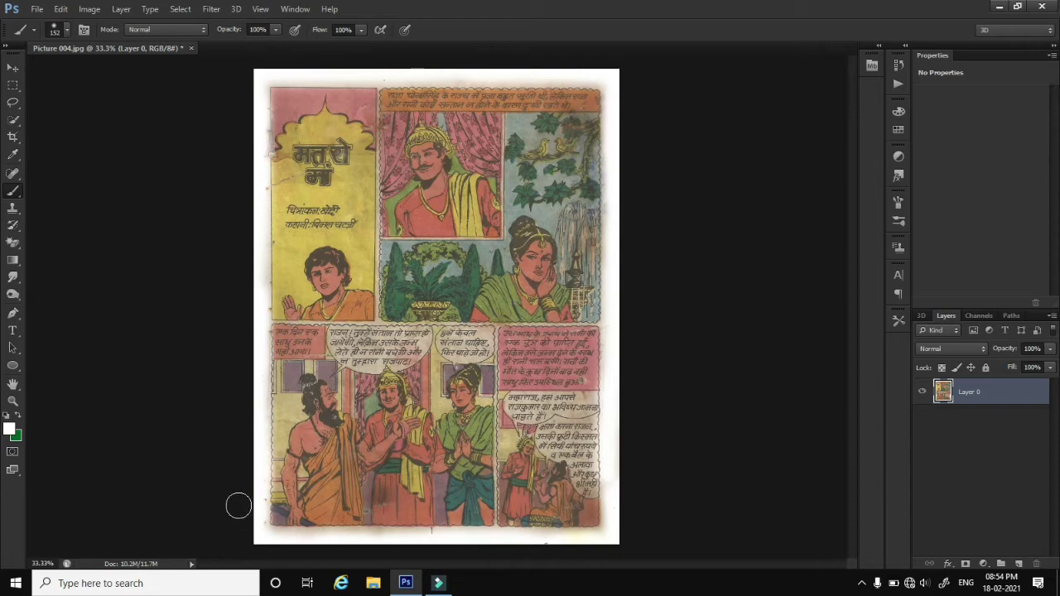
pyautogui.moveTo(248, 493); pyautogui.dragTo(250, 520)
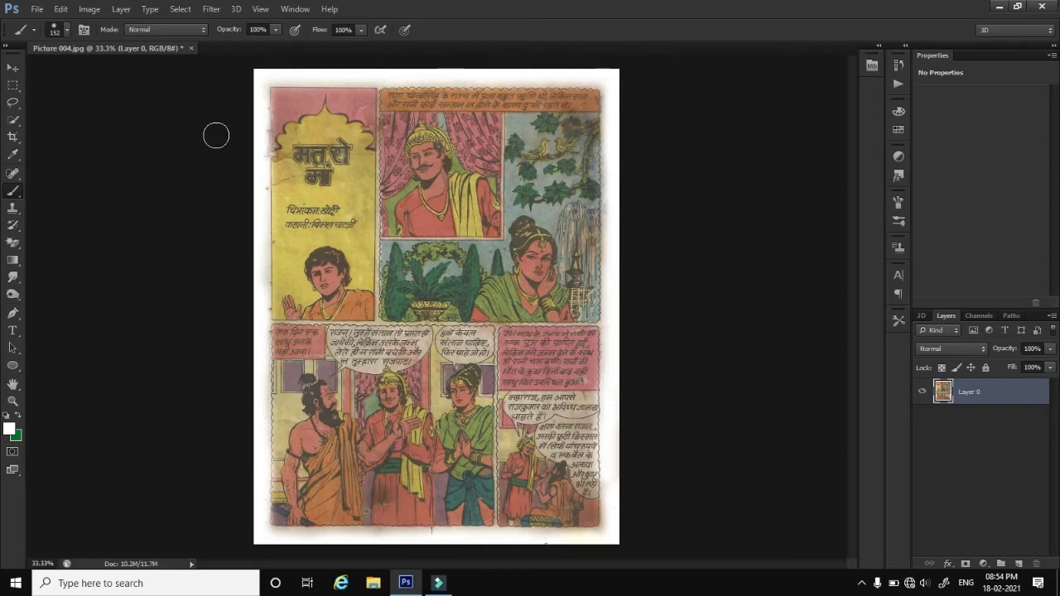
# Apply a Brightness/Contrast adjustment to the page with brightness 67 and contrast 45
pyautogui.click(90, 9)
pyautogui.moveTo(103, 43)
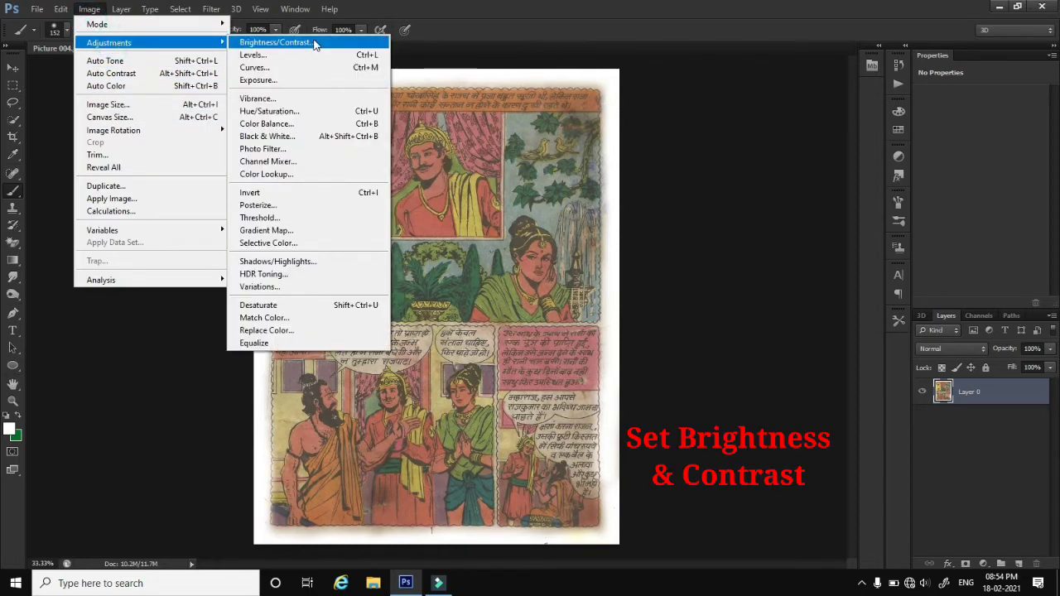
pyautogui.click(286, 48)
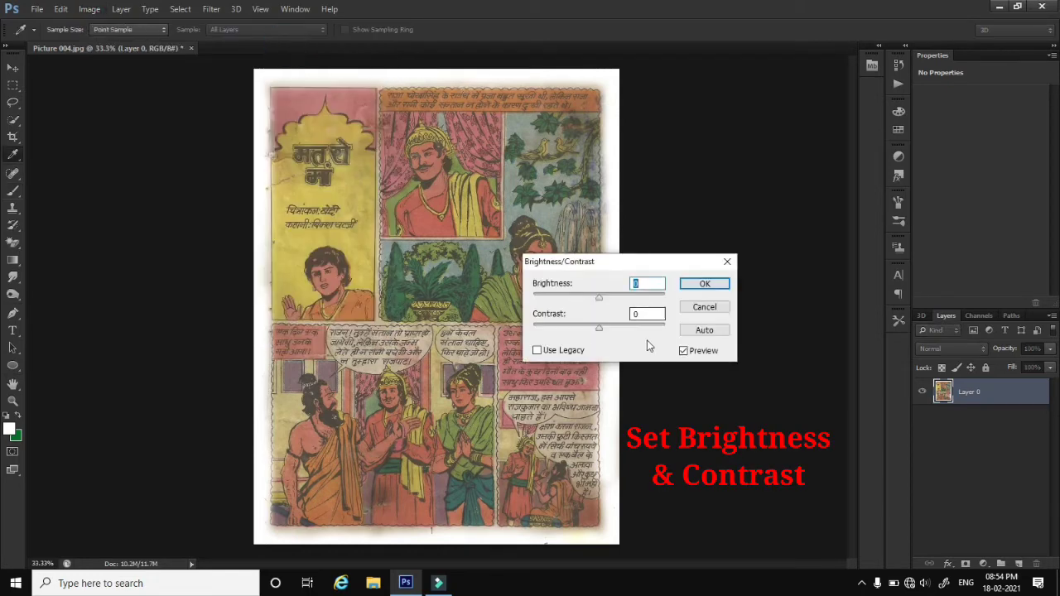
pyautogui.moveTo(605, 300); pyautogui.dragTo(630, 300)
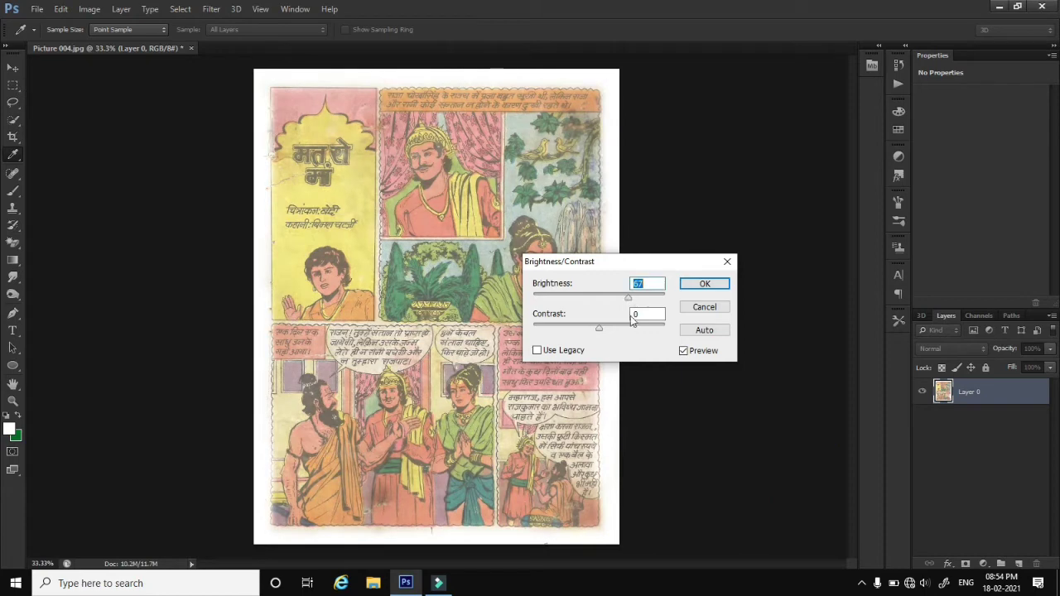
pyautogui.moveTo(604, 333); pyautogui.dragTo(625, 339)
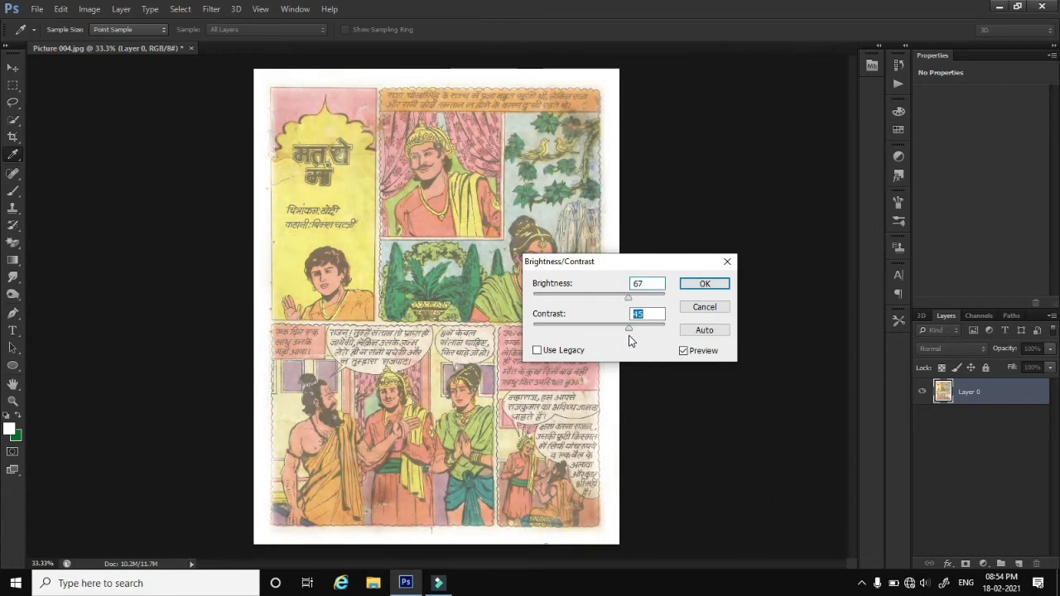
pyautogui.click(717, 284)
pyautogui.press('b')
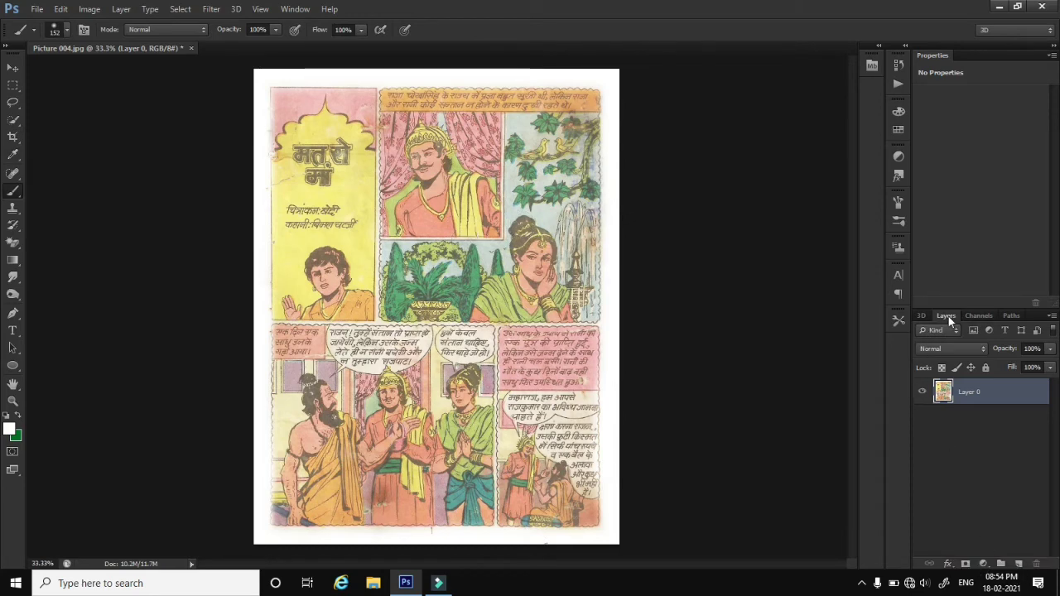
# Add a Photo Filter adjustment layer using the Blue filter at 37% density, and set its blend mode to Color Burn
pyautogui.click(985, 564)
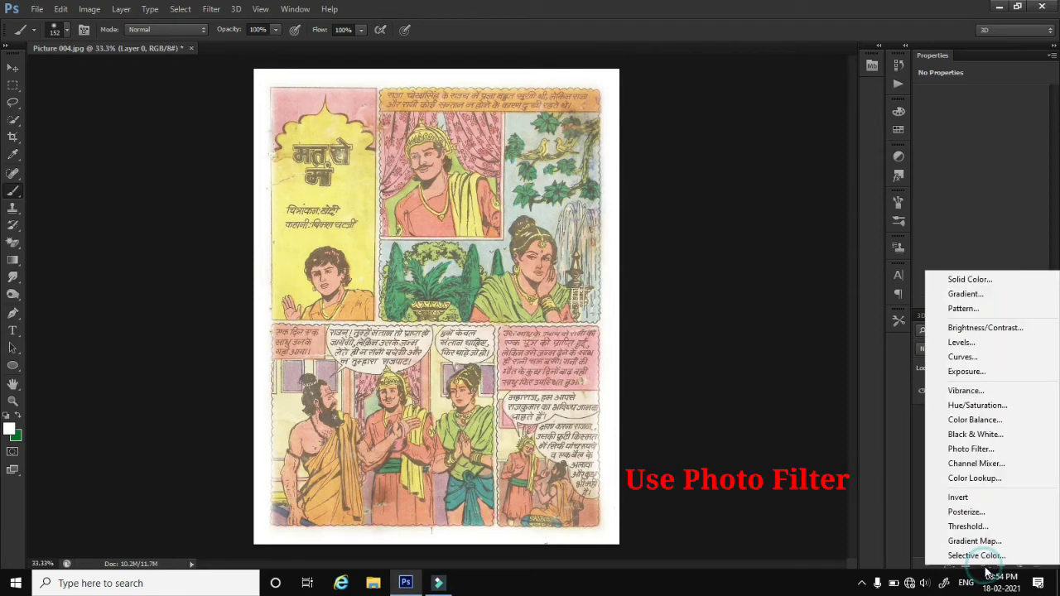
pyautogui.click(966, 452)
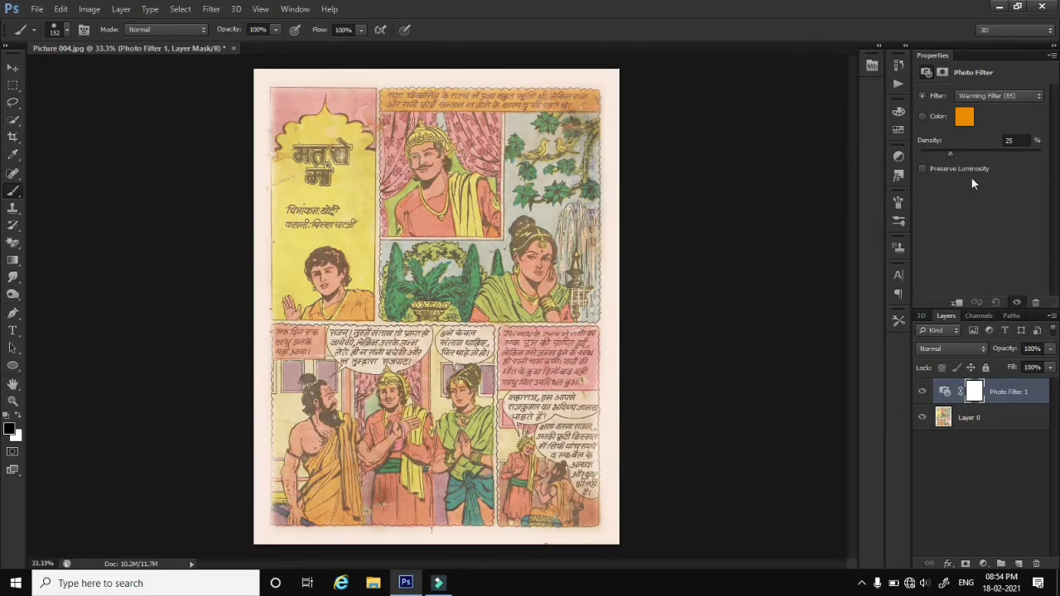
pyautogui.click(1041, 100)
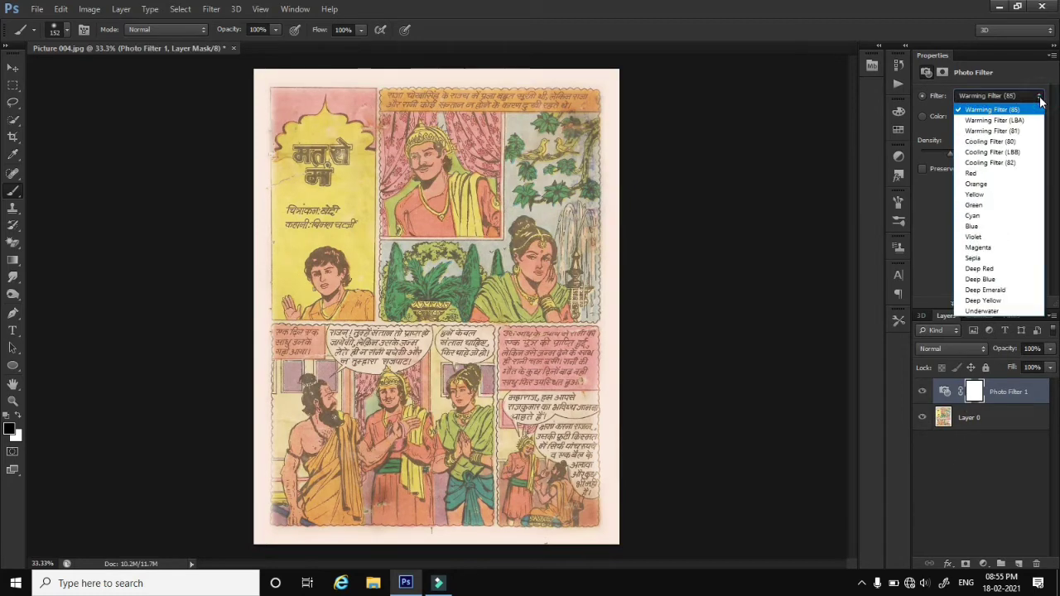
pyautogui.click(973, 227)
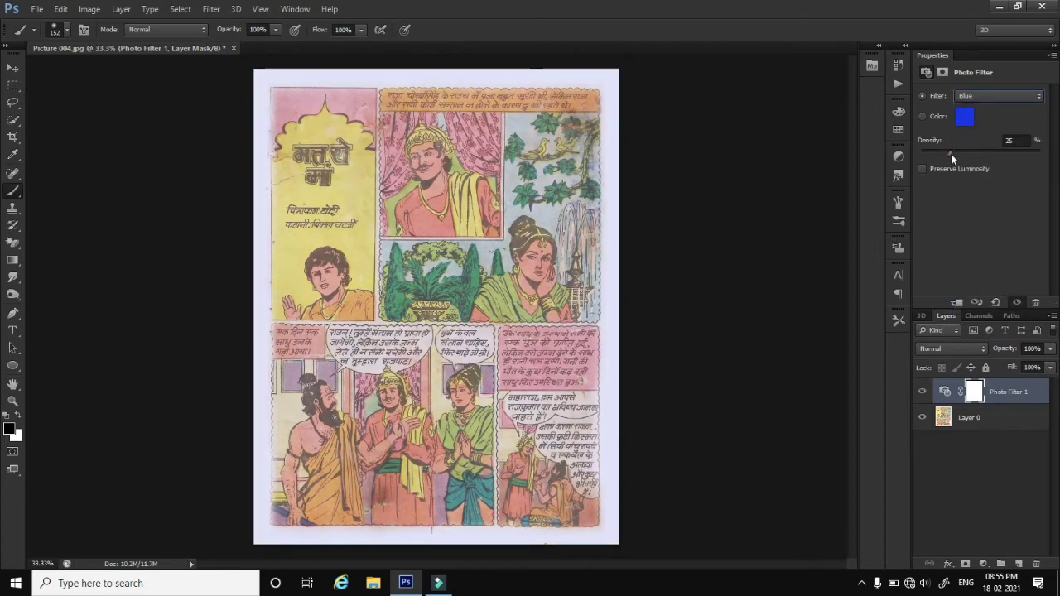
pyautogui.moveTo(951, 154); pyautogui.dragTo(968, 157)
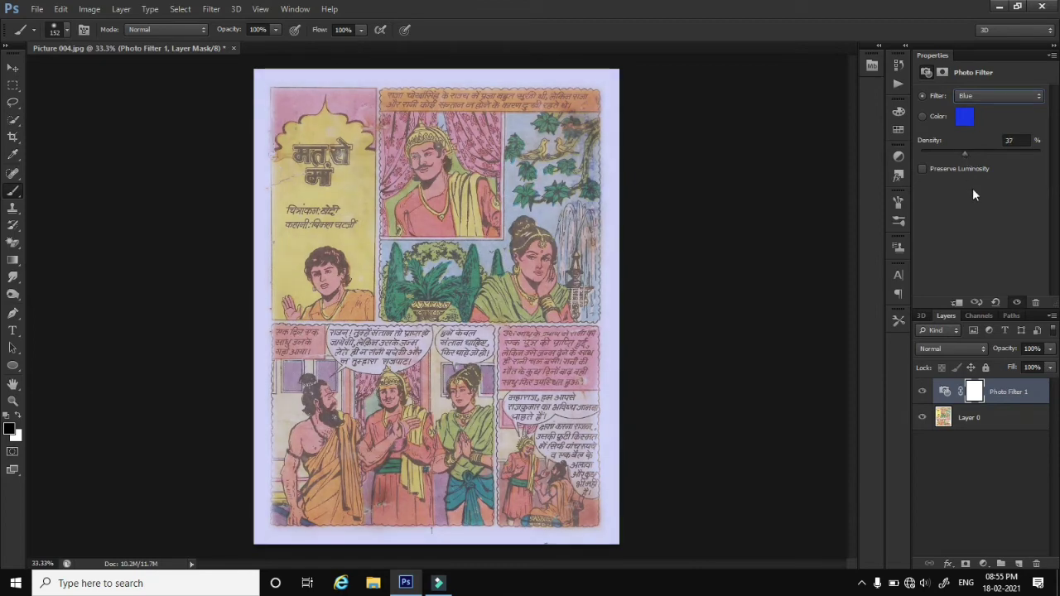
pyautogui.click(942, 349)
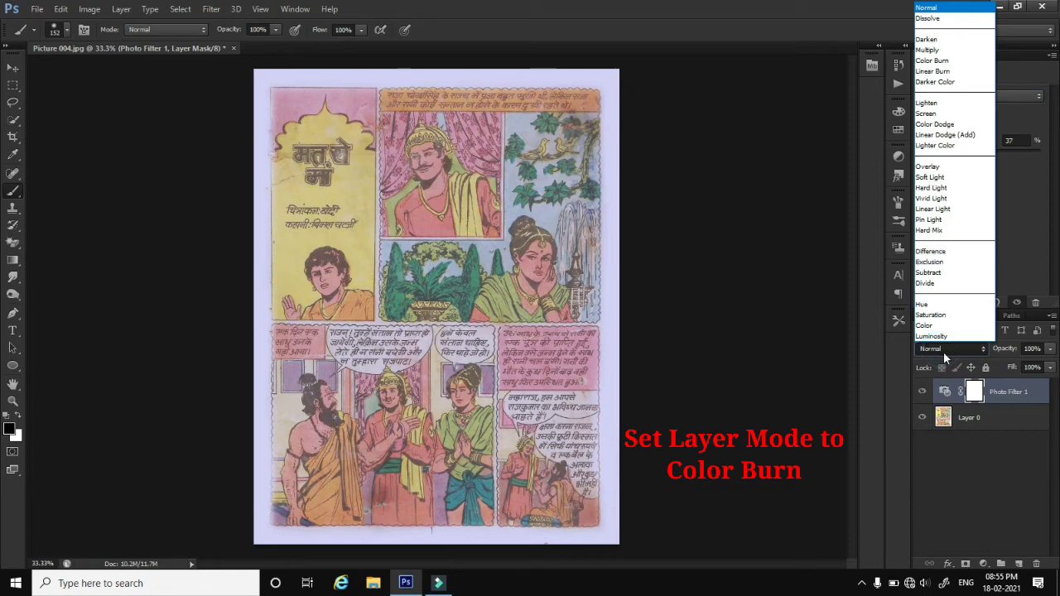
pyautogui.click(934, 61)
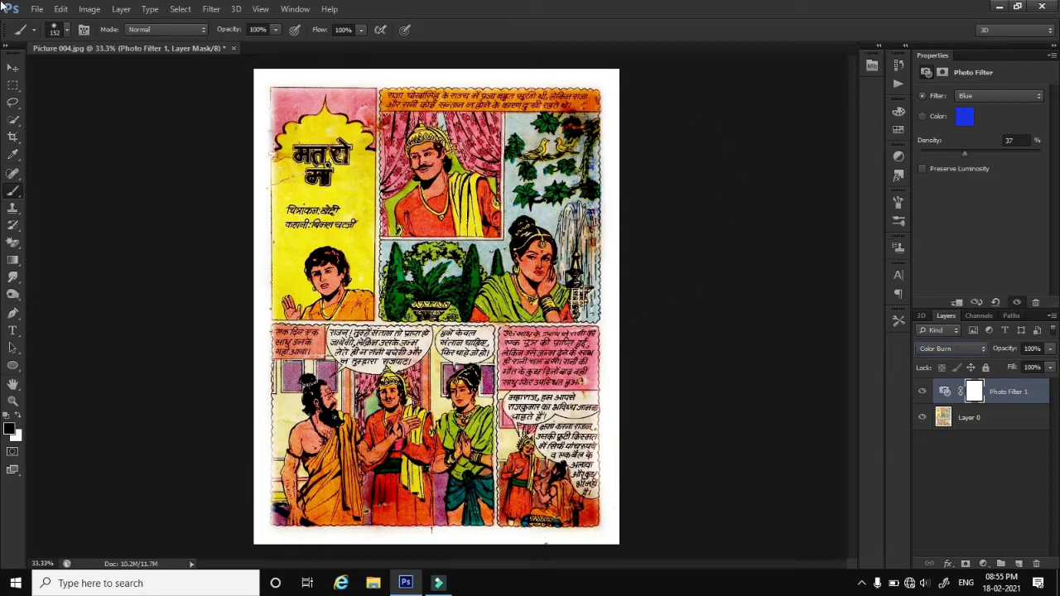
# Save a copy of the restored page to the Desktop as New.jpg in JPEG format
pyautogui.click(36, 8)
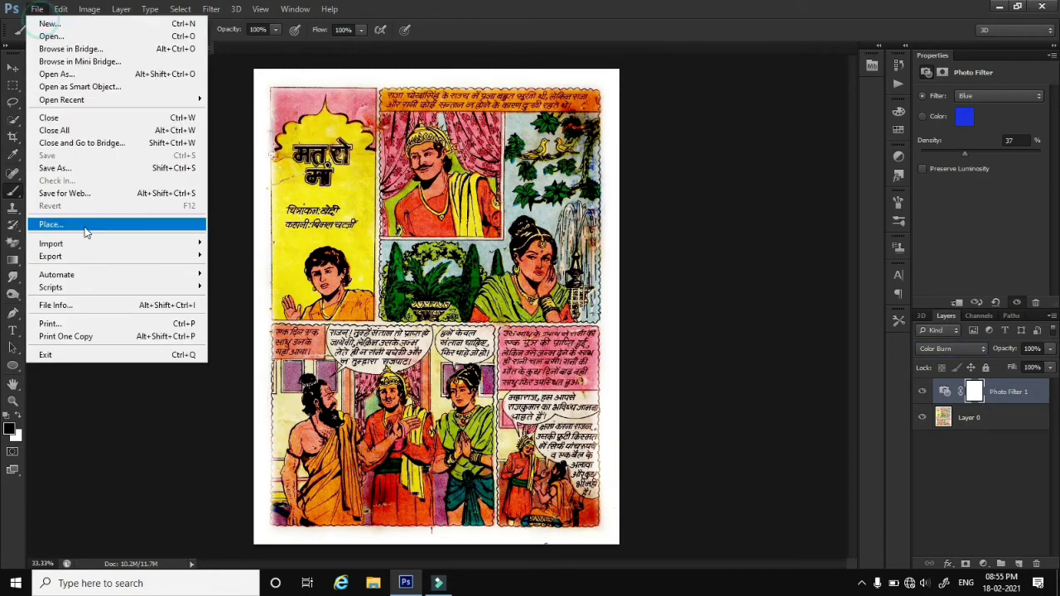
pyautogui.click(71, 168)
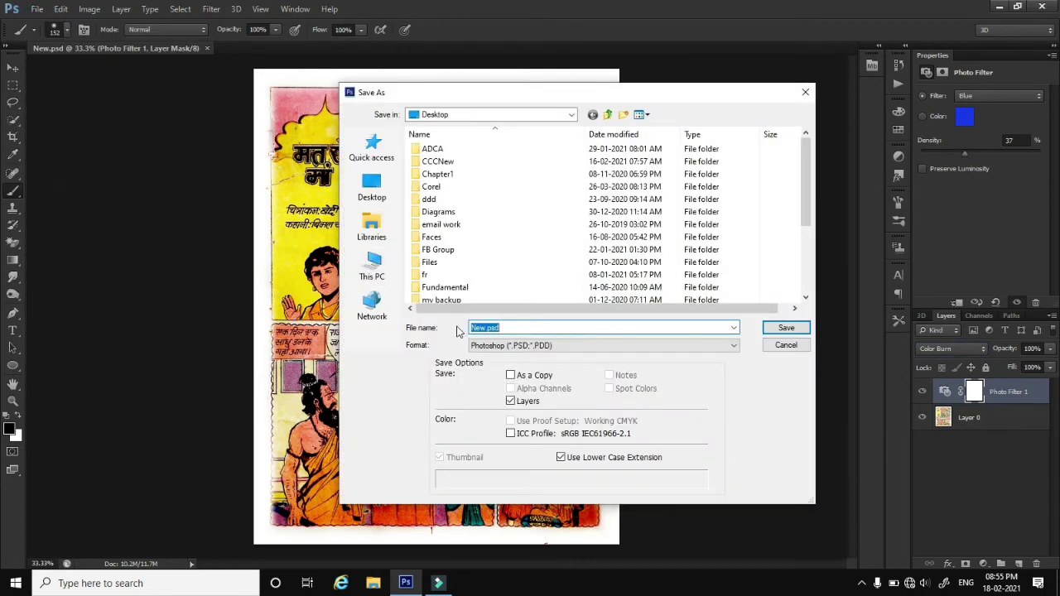
pyautogui.click(372, 187)
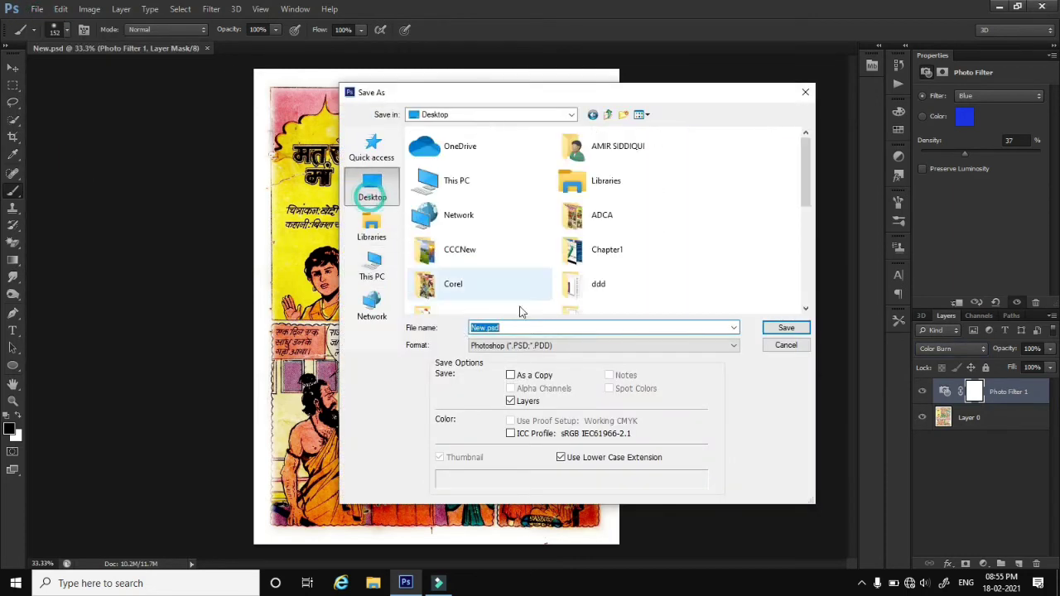
pyautogui.click(546, 348)
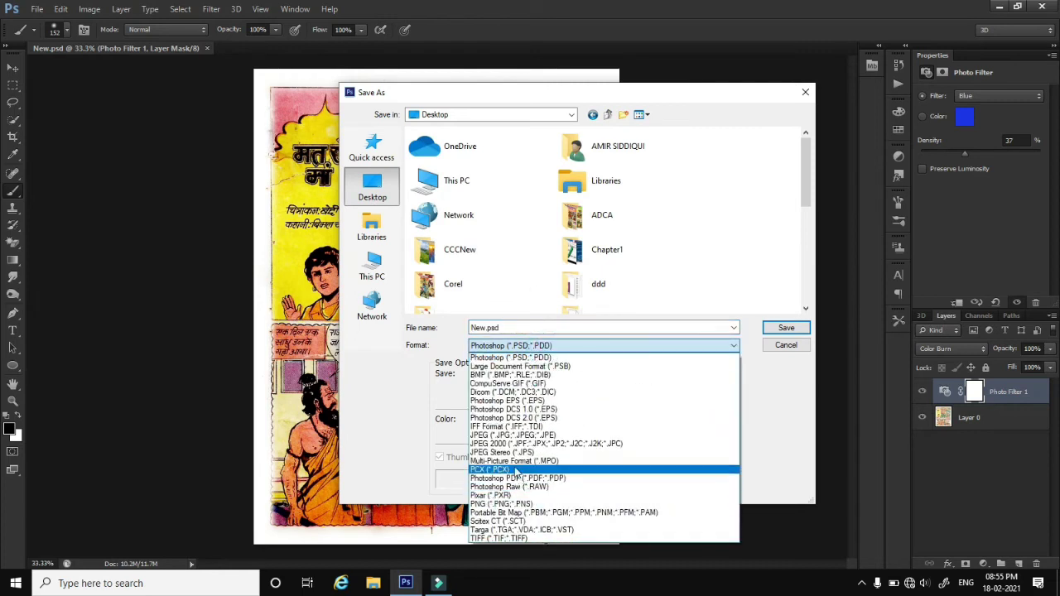
pyautogui.click(487, 438)
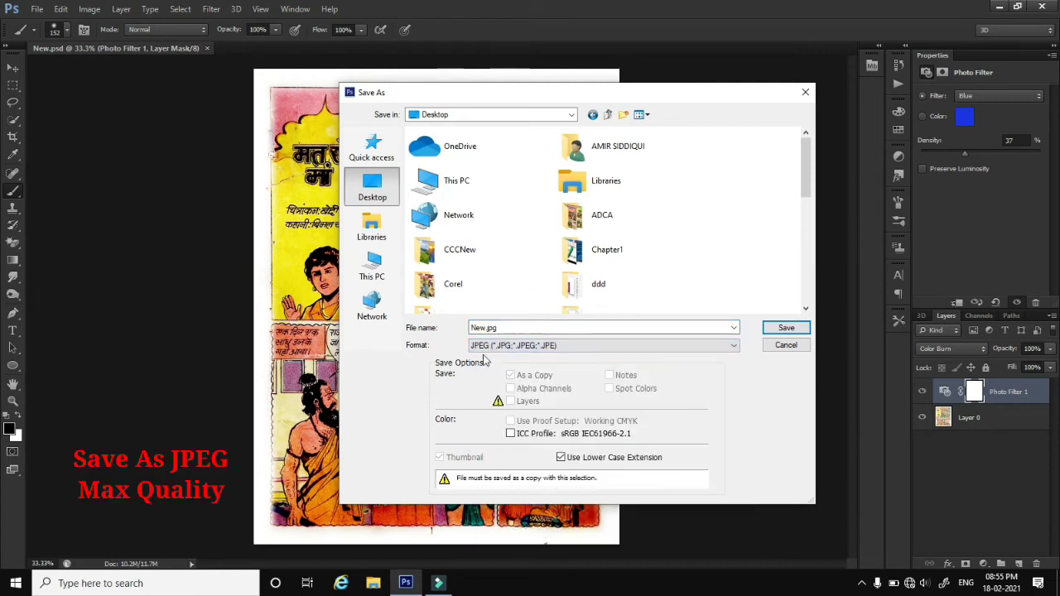
pyautogui.click(785, 328)
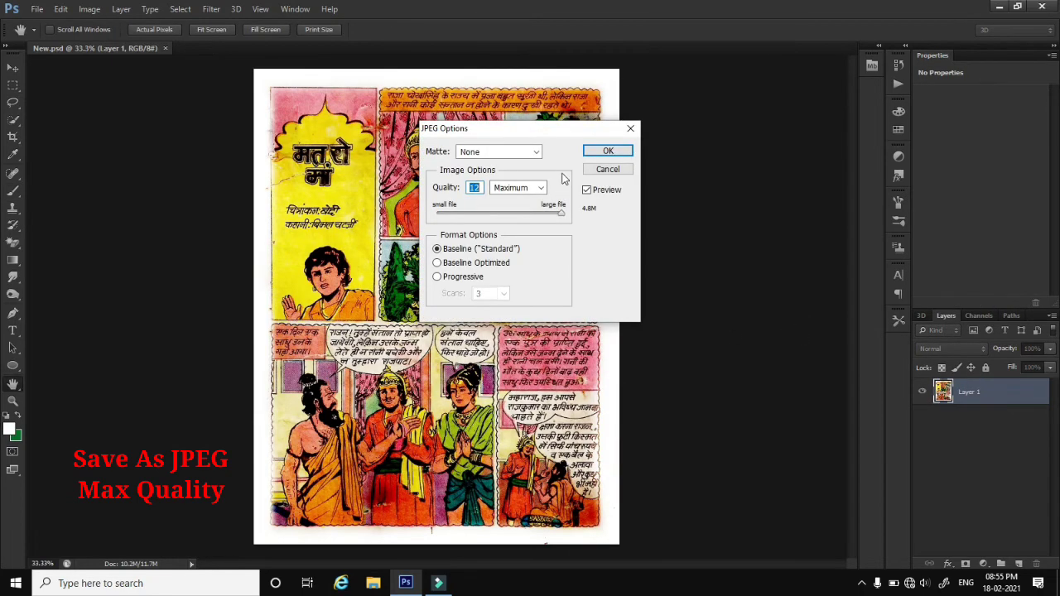
# Set the JPEG quality to Maximum (12) with the matte kept at None, and finish the export
pyautogui.click(517, 187)
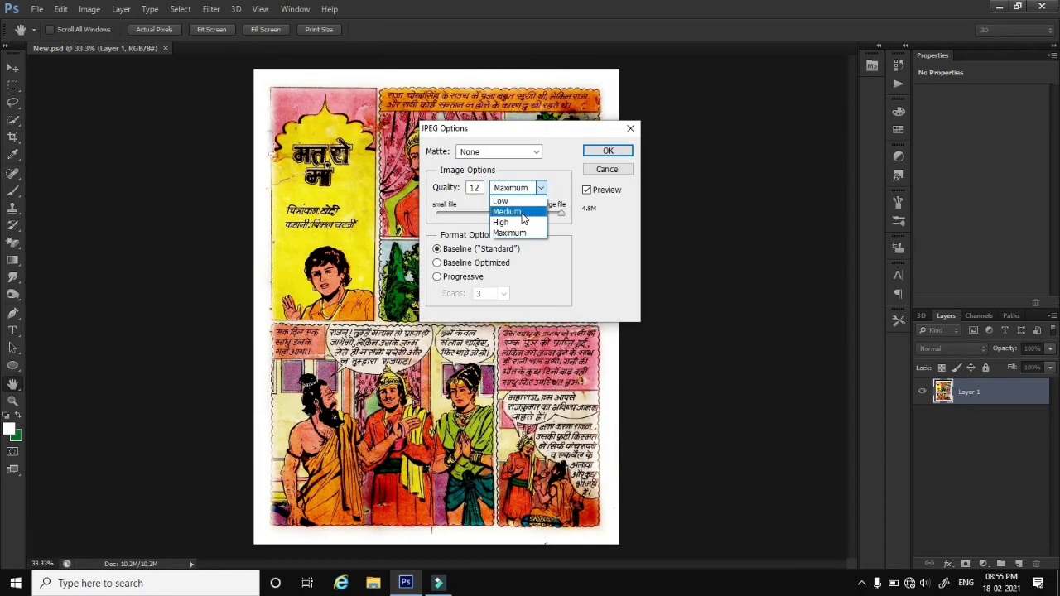
pyautogui.click(526, 232)
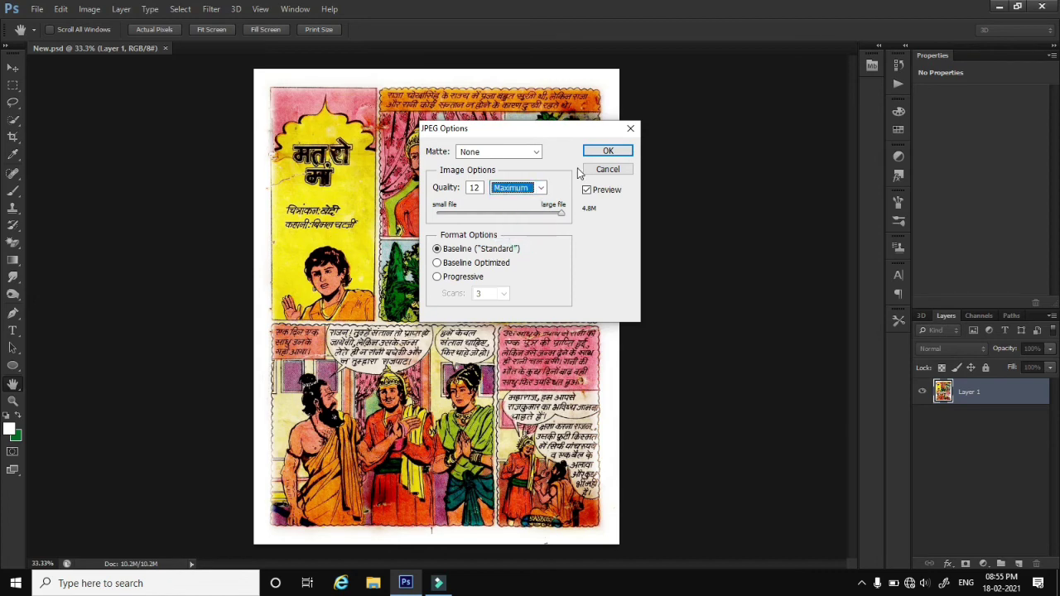
pyautogui.click(534, 151)
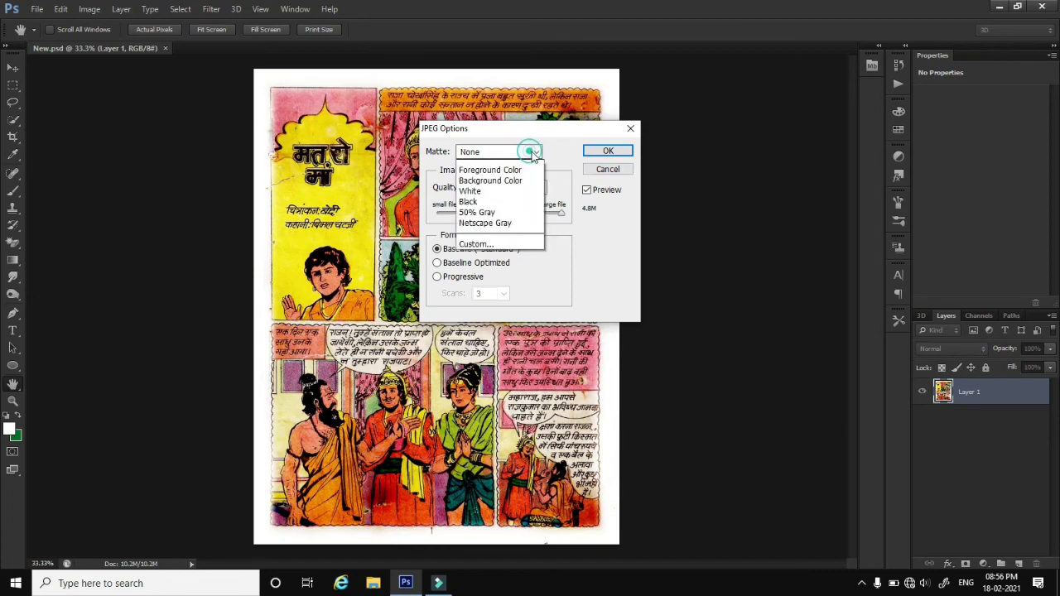
pyautogui.click(559, 144)
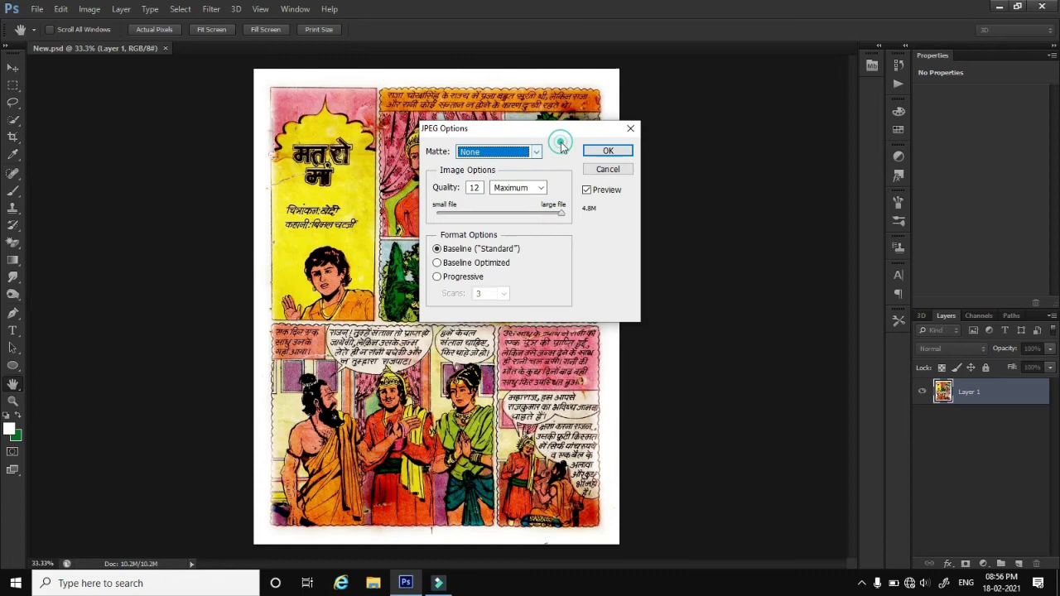
pyautogui.click(608, 150)
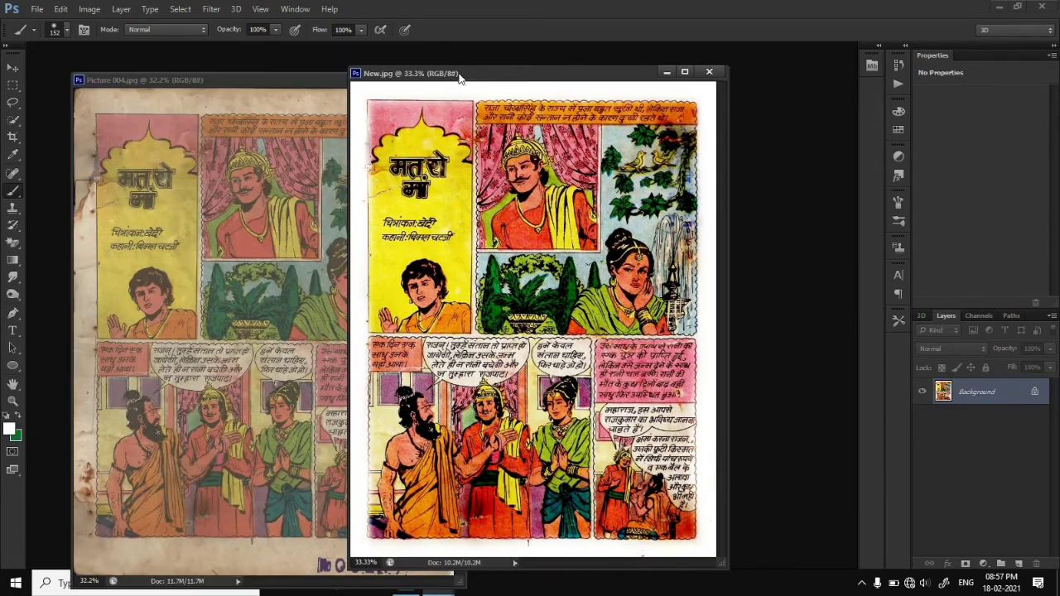
# Place the New.jpg and Picture 004.jpg windows side by side to compare the restored page with the original scan
pyautogui.moveTo(460, 80); pyautogui.dragTo(582, 82)
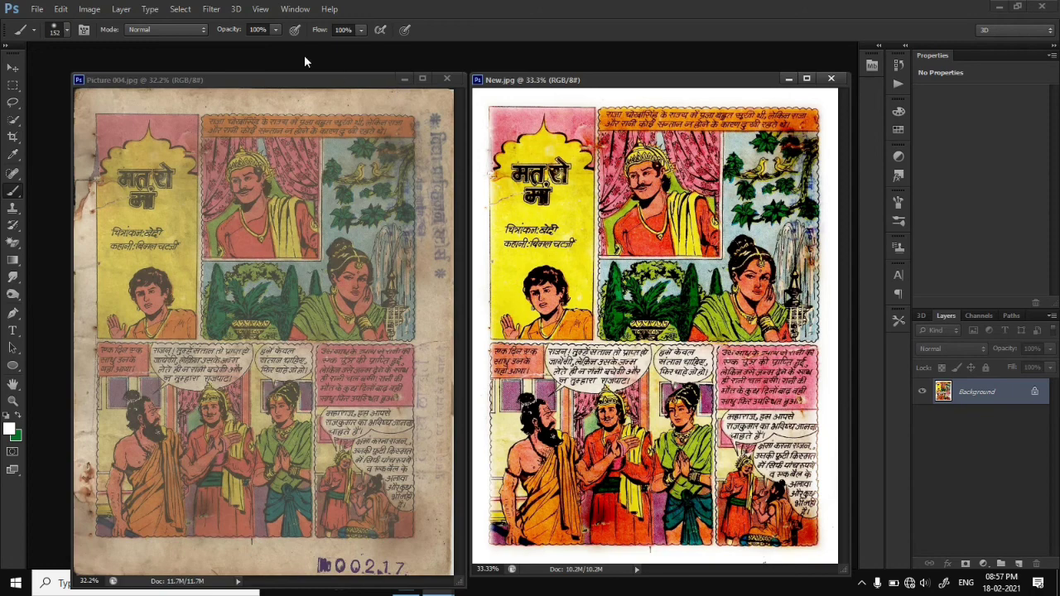
pyautogui.moveTo(304, 83); pyautogui.dragTo(296, 78)
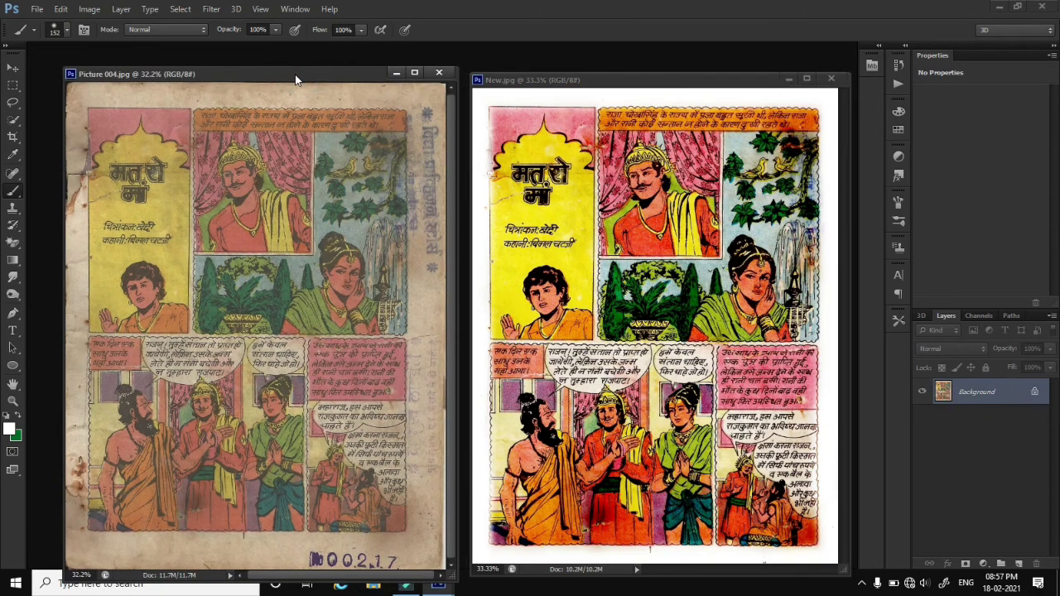